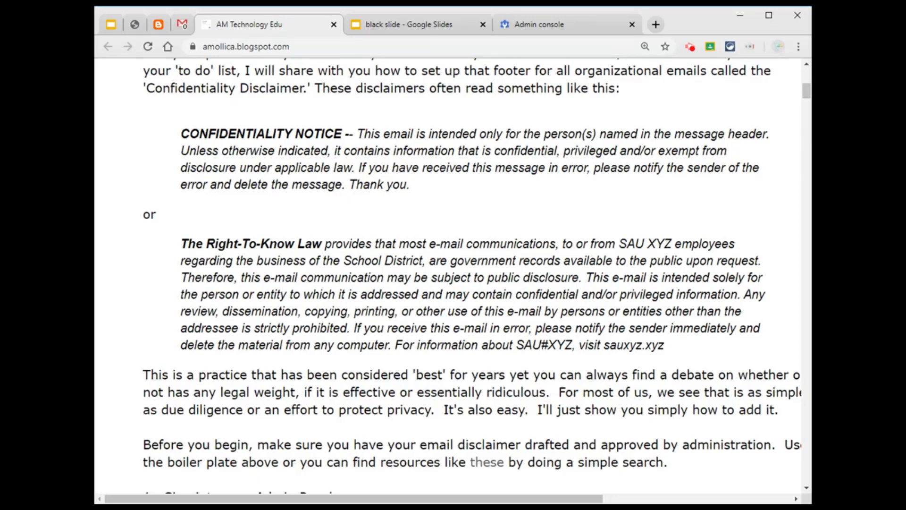
# Switch to the Admin console and load its home page at admin.google.com
pyautogui.click(411, 23)
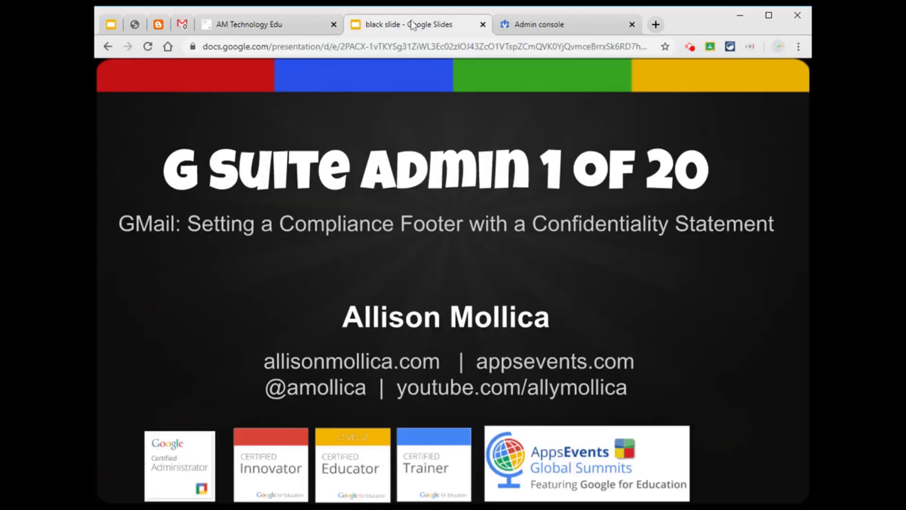
pyautogui.click(519, 26)
pyautogui.click(271, 46)
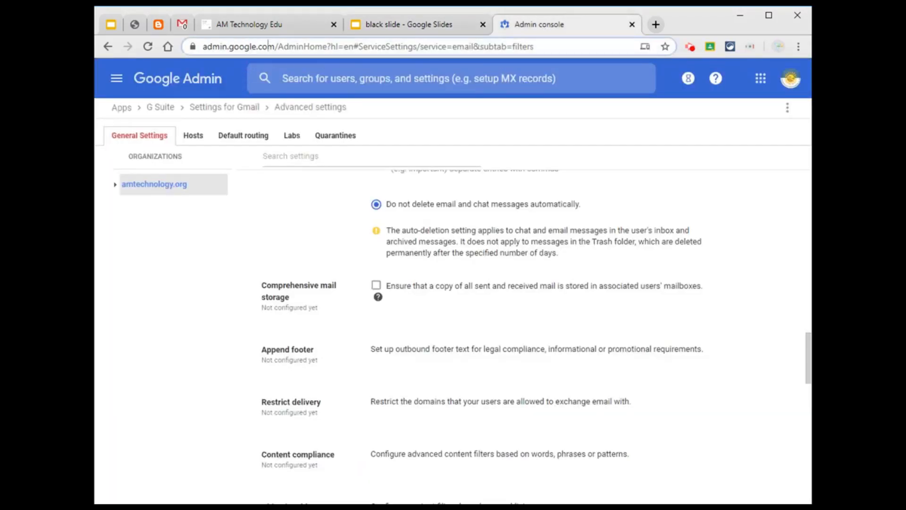
pyautogui.write('admin')
pyautogui.press('Return')
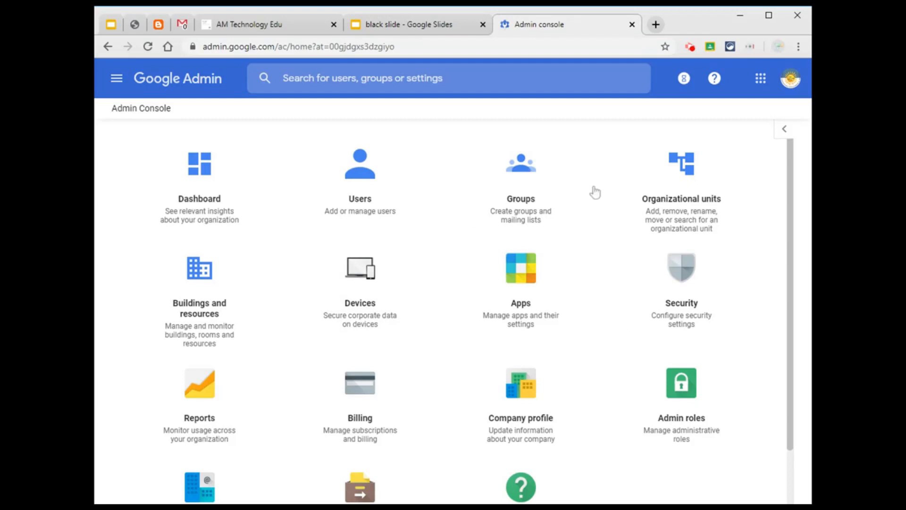
# Open the advanced settings of the Gmail service within the G Suite core apps
pyautogui.click(521, 277)
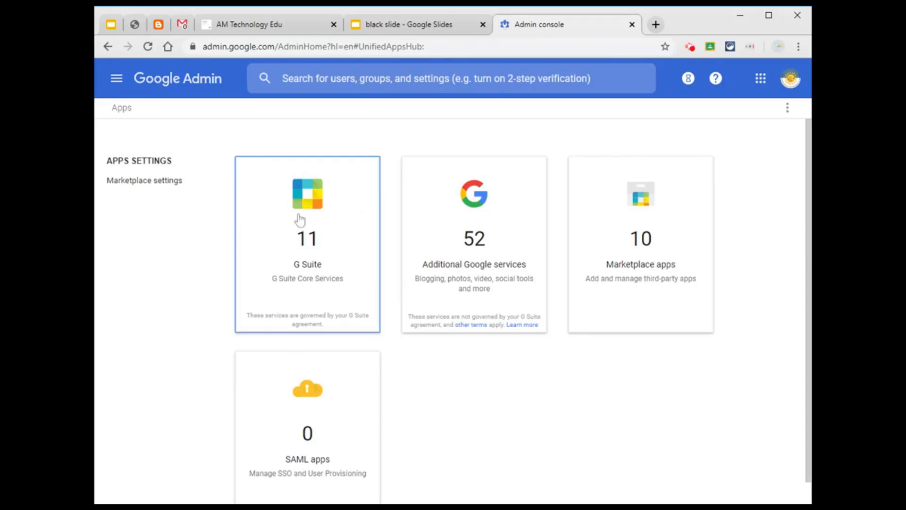
pyautogui.click(328, 232)
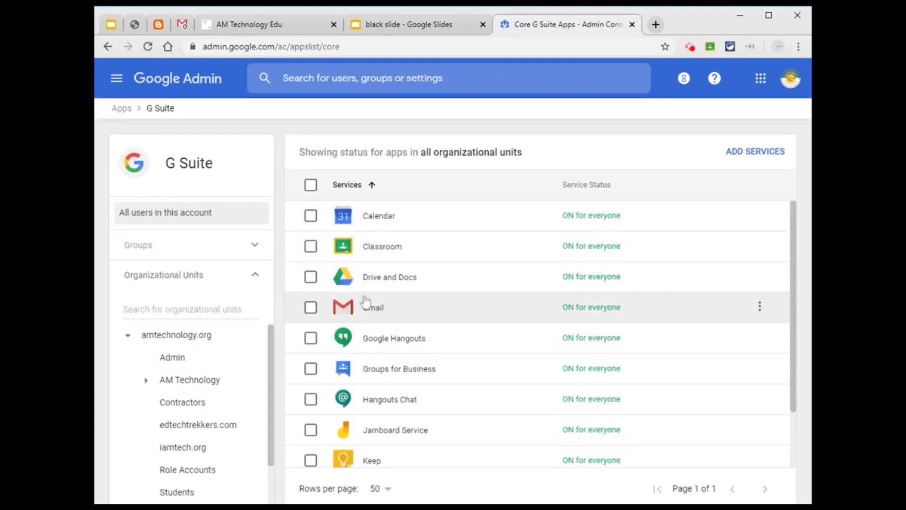
pyautogui.click(374, 314)
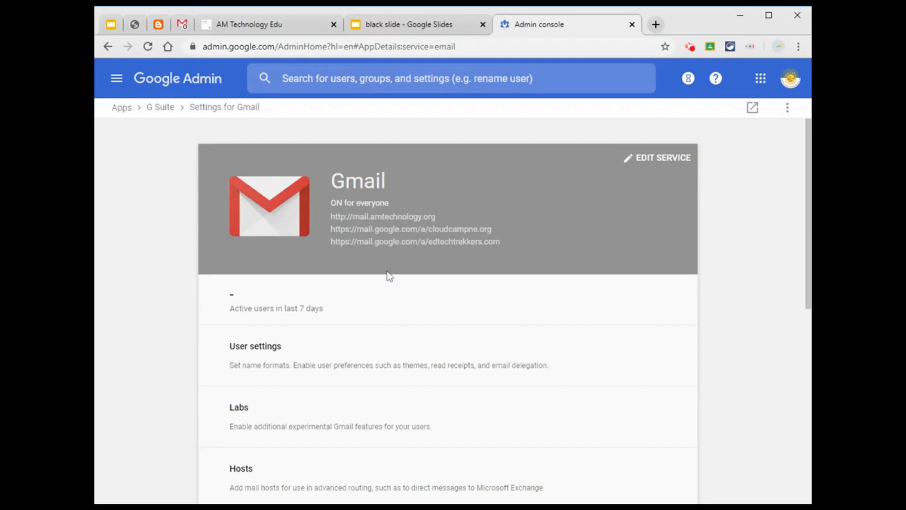
pyautogui.scroll(-8, 302, 208)
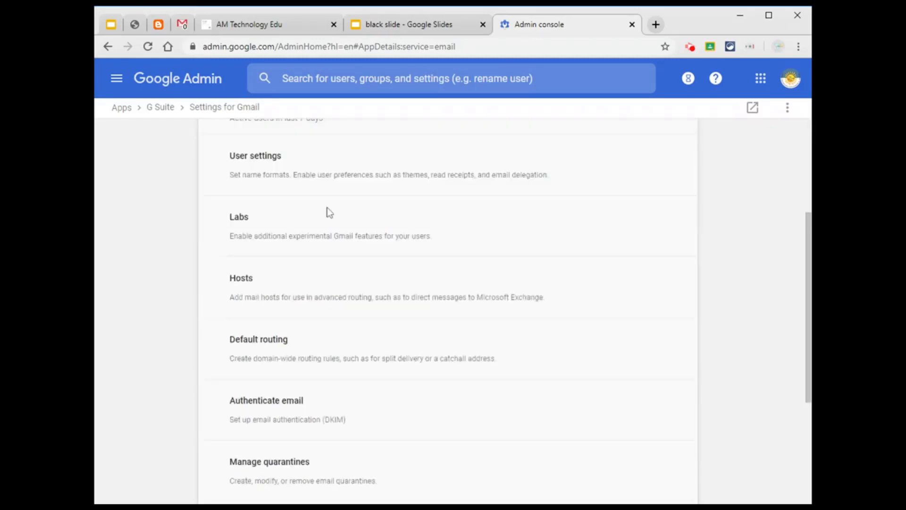
pyautogui.click(305, 438)
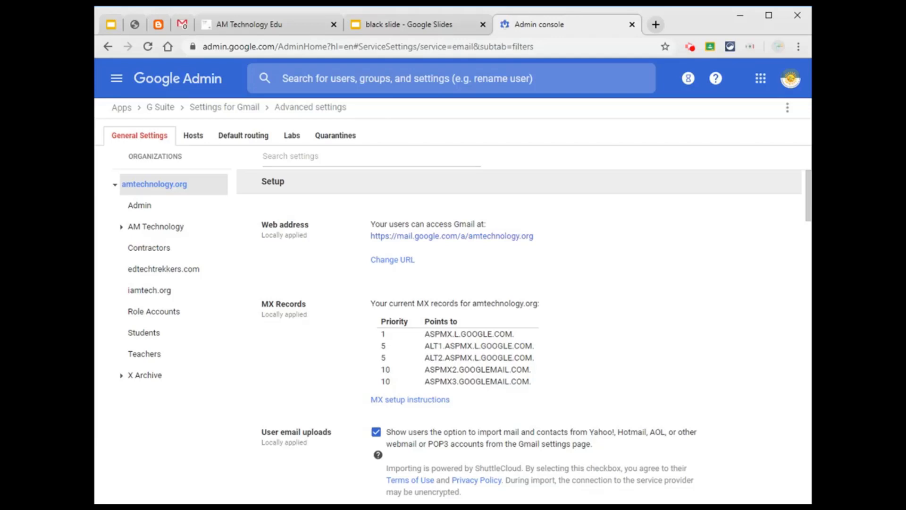
# Search the advanced settings page for "append" to locate the Append footer setting
pyautogui.hotkey('ctrl', 'f')
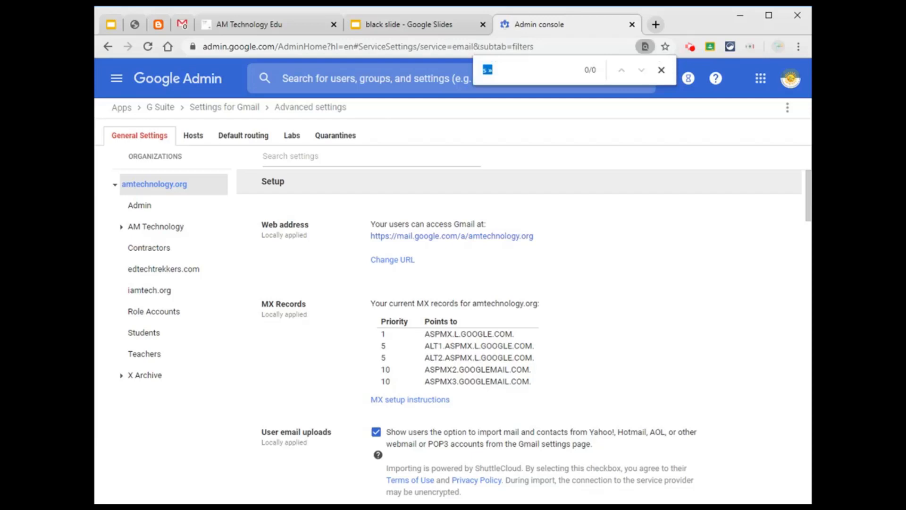
pyautogui.write('append')
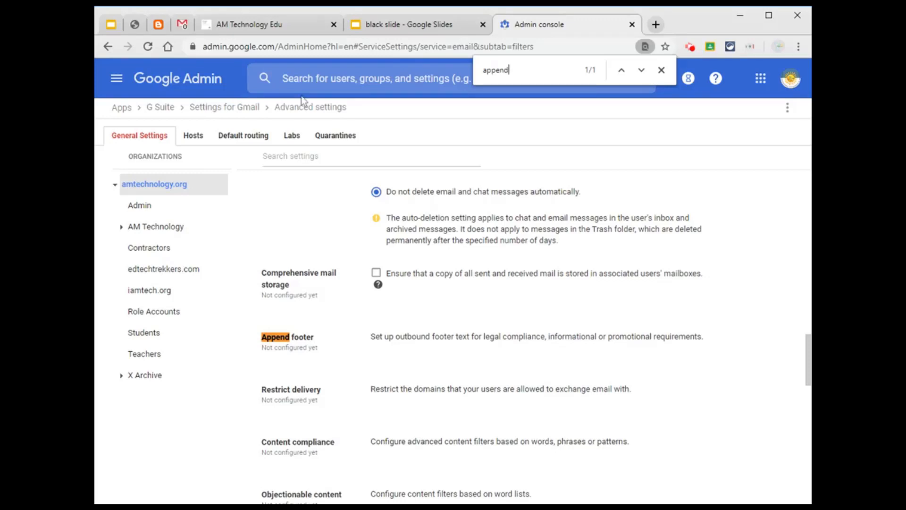
pyautogui.moveTo(386, 354)
# Select the top-level amtechnology.org organization and open its Append footer setting for configuration
pyautogui.click(146, 339)
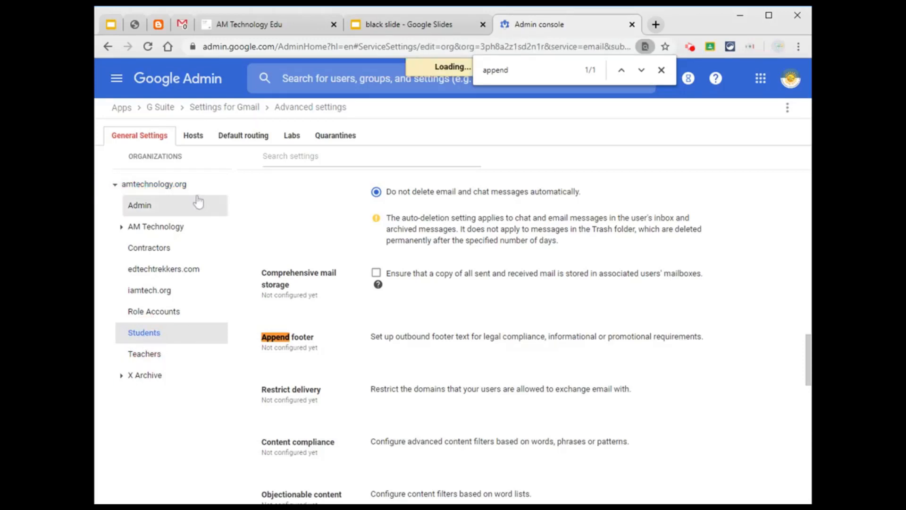
pyautogui.click(163, 188)
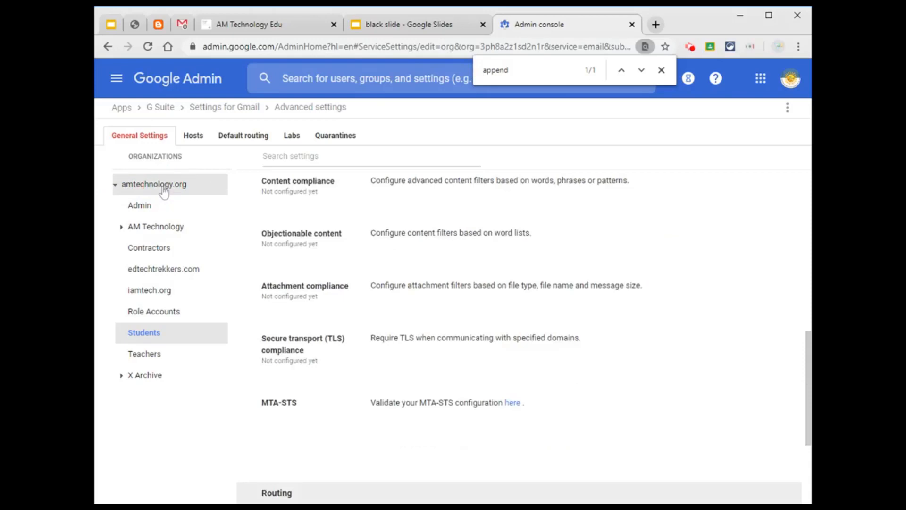
pyautogui.click(144, 186)
pyautogui.scroll(3, 455, 256)
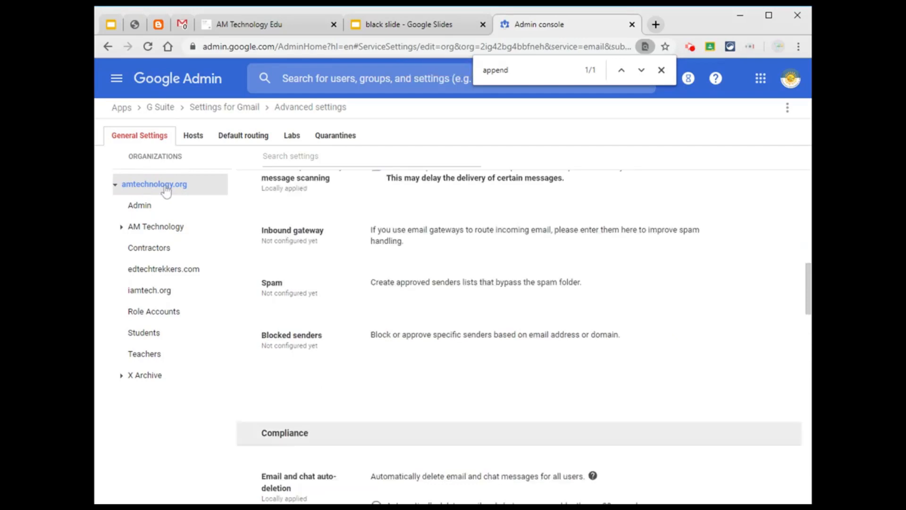
pyautogui.scroll(-5, 318, 236)
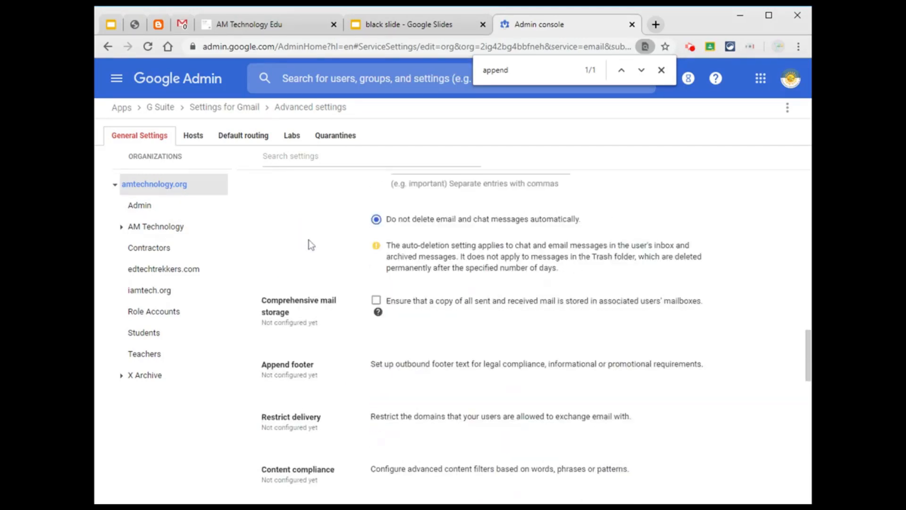
pyautogui.scroll(-1, 308, 239)
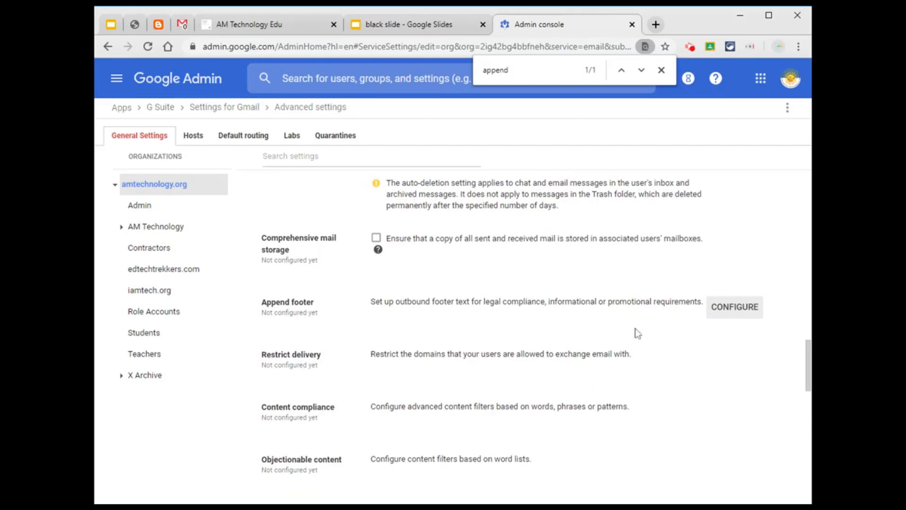
pyautogui.click(739, 310)
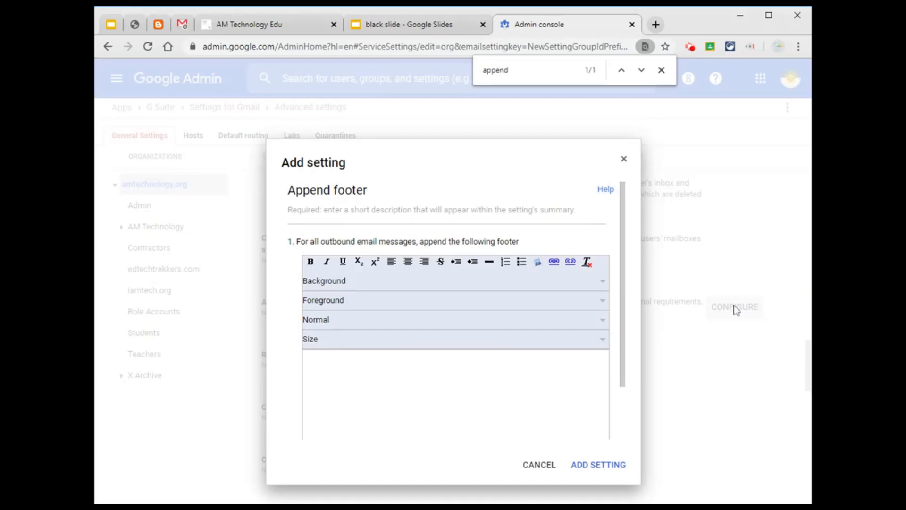
# Switch to the AM Technology Edu blog page and copy the whole CONFIDENTIALITY NOTICE paragraph
pyautogui.click(245, 28)
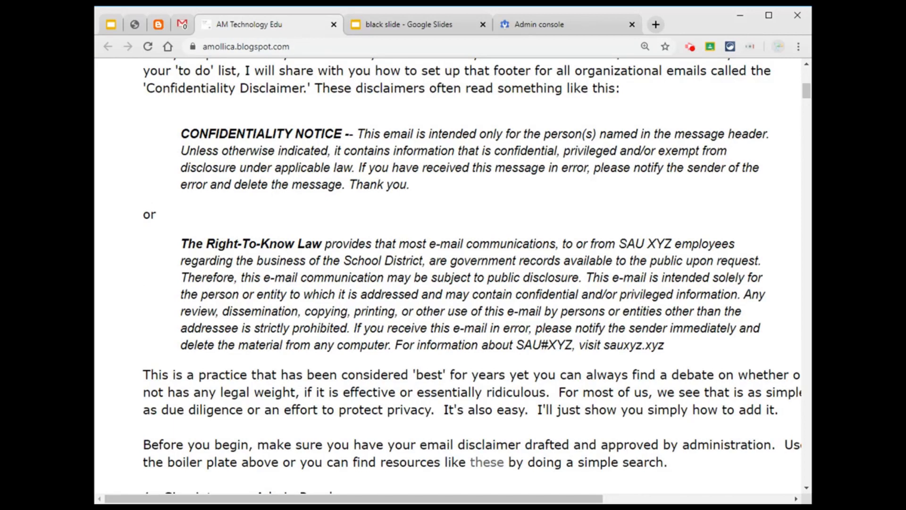
pyautogui.moveTo(423, 188); pyautogui.dragTo(150, 132)
pyautogui.hotkey('ctrl', 'c')
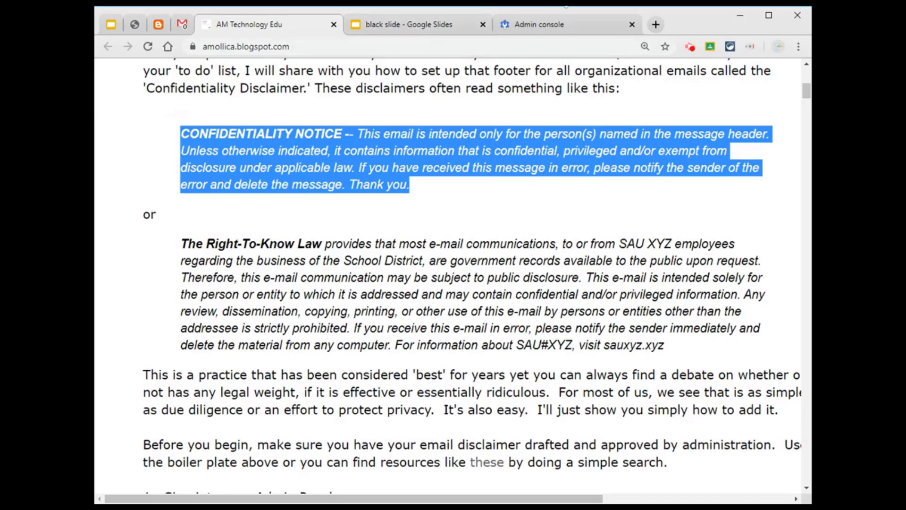
# Back in the Admin console, describe the footer setting as "Confidentiality Notice" and paste the copied notice as the footer text
pyautogui.click(535, 24)
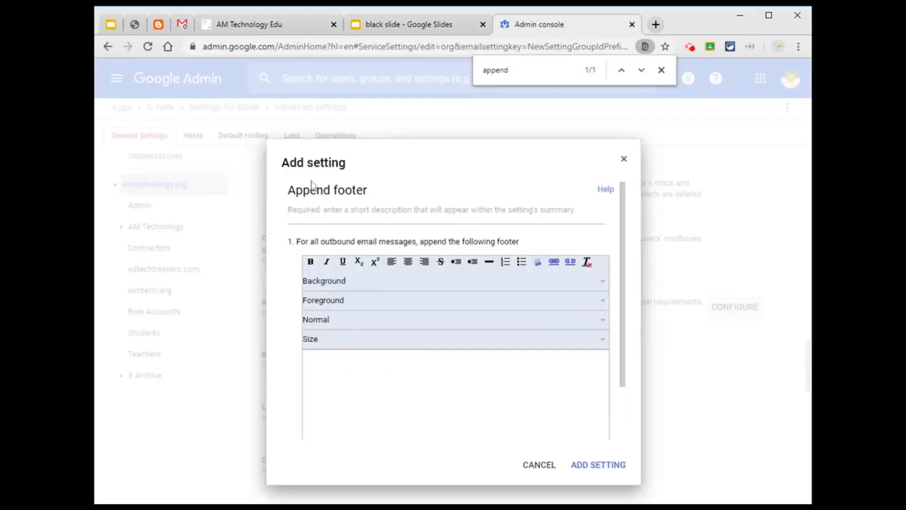
pyautogui.click(313, 210)
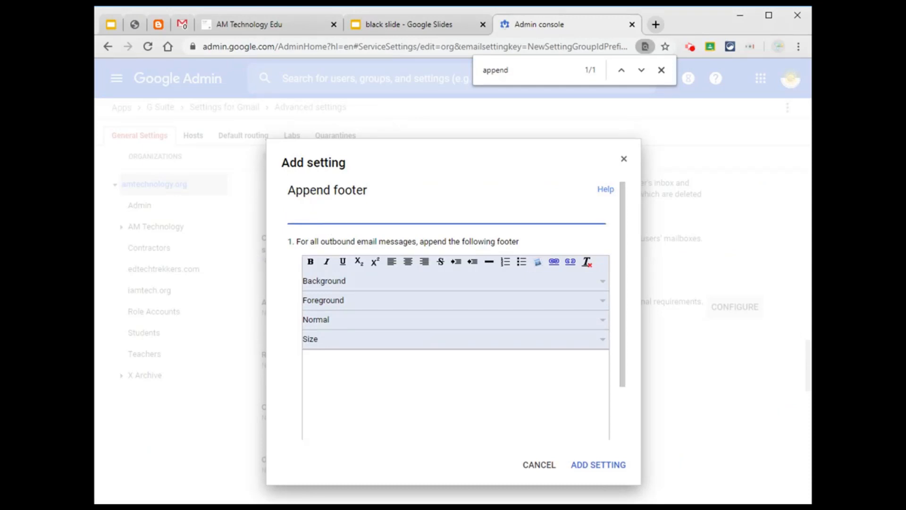
pyautogui.write('Confidentiality Not')
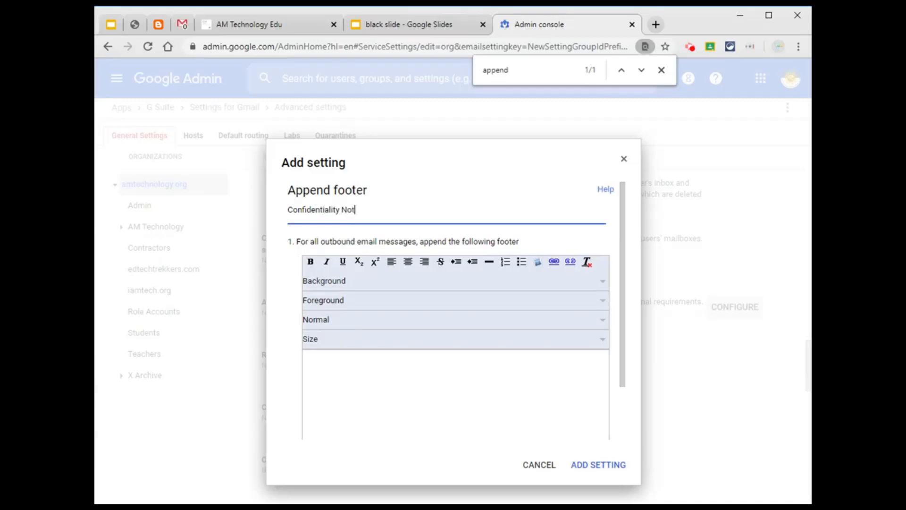
pyautogui.write('ice')
pyautogui.click(339, 371)
pyautogui.hotkey('ctrl', 'v')
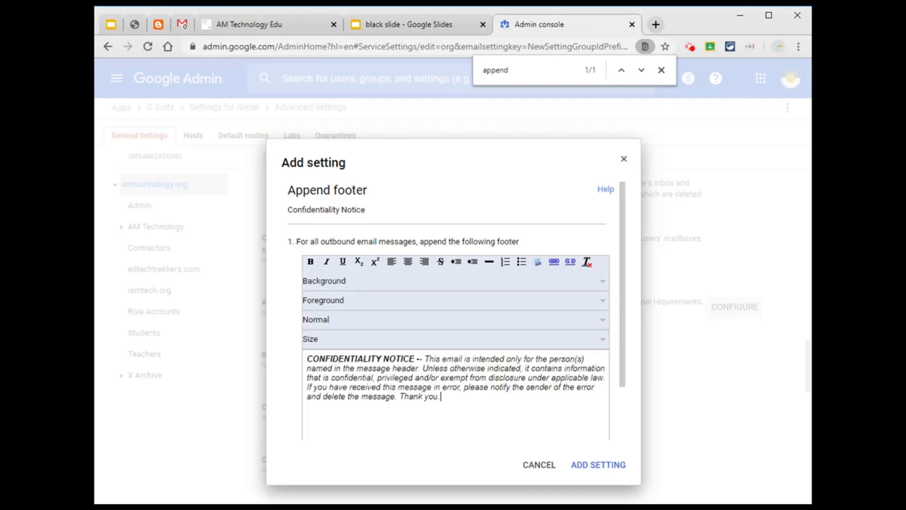
# Clear all formatting from the pasted confidentiality notice in the footer text
pyautogui.moveTo(441, 397); pyautogui.dragTo(259, 344)
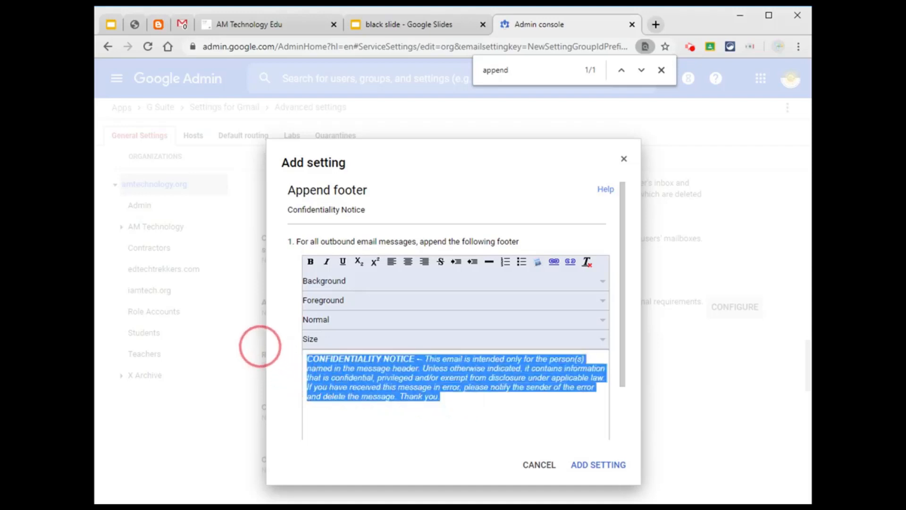
pyautogui.click(587, 261)
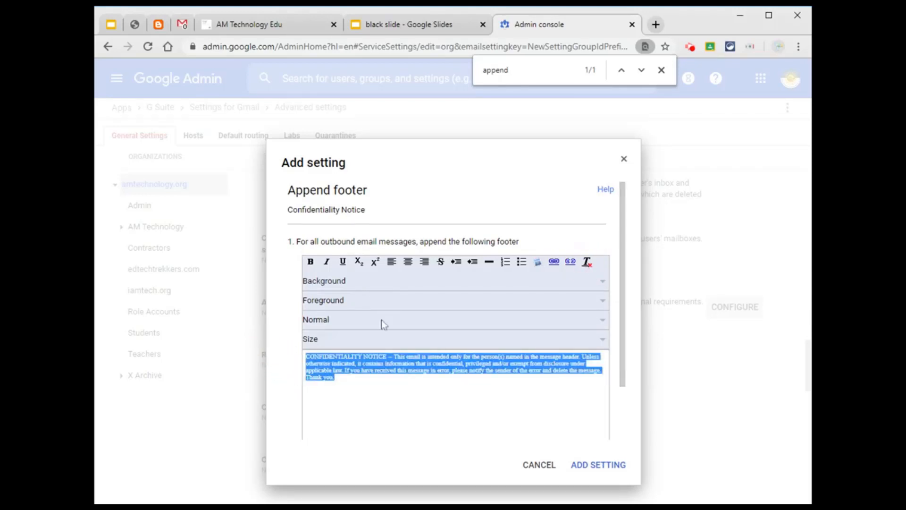
# Set the footer text's size to X-Small and make it italic
pyautogui.click(331, 341)
pyautogui.click(332, 366)
pyautogui.click(310, 341)
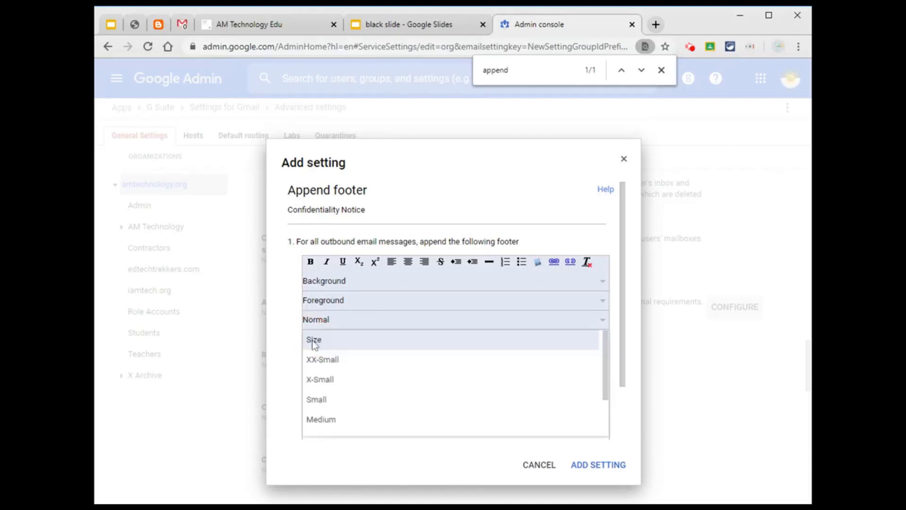
pyautogui.click(325, 383)
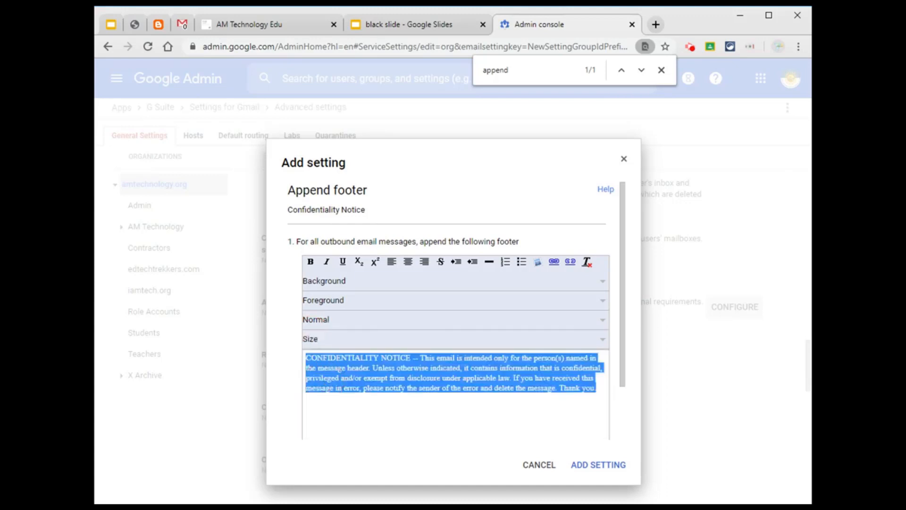
pyautogui.click(327, 262)
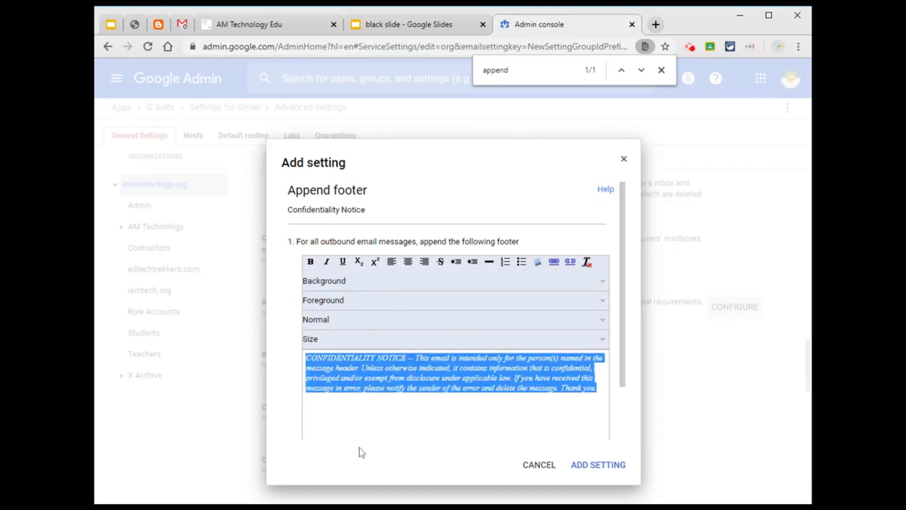
pyautogui.click(395, 388)
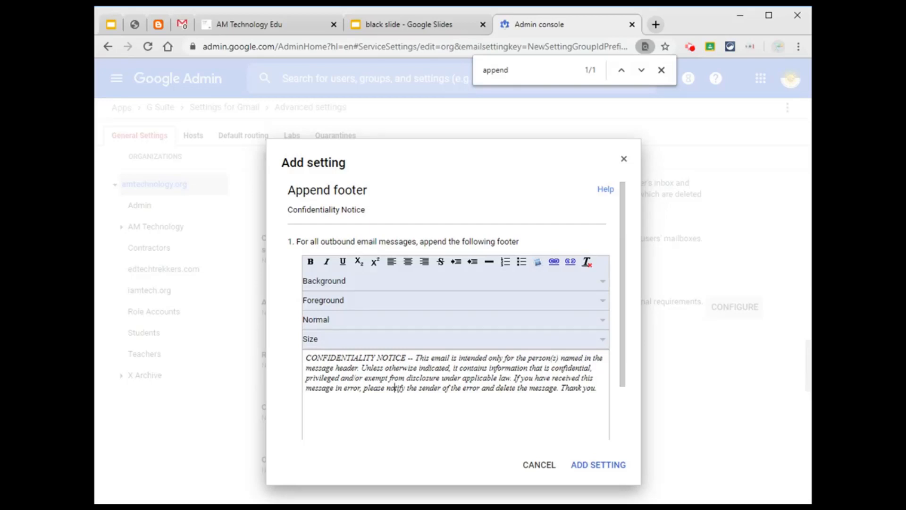
# Enable appending the footer to messages sent within the organization, then add the setting and save the Gmail changes
pyautogui.scroll(-2, 588, 409)
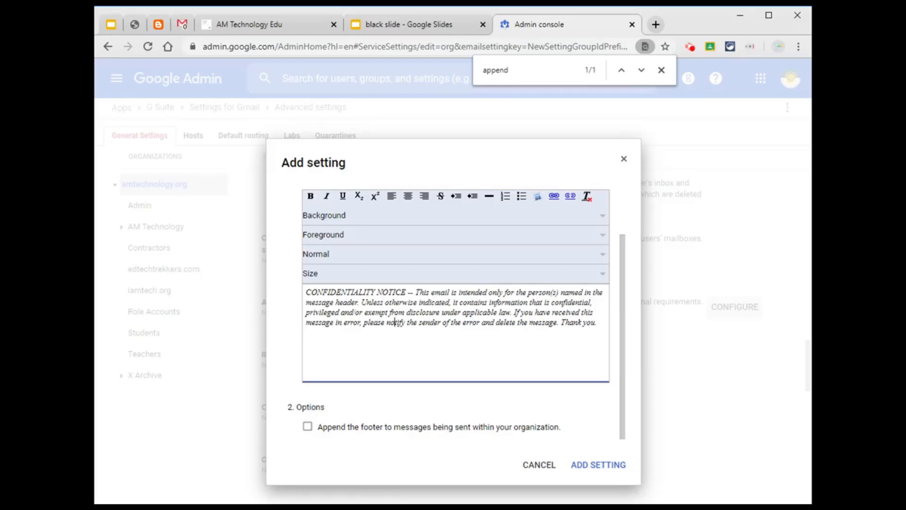
pyautogui.click(310, 427)
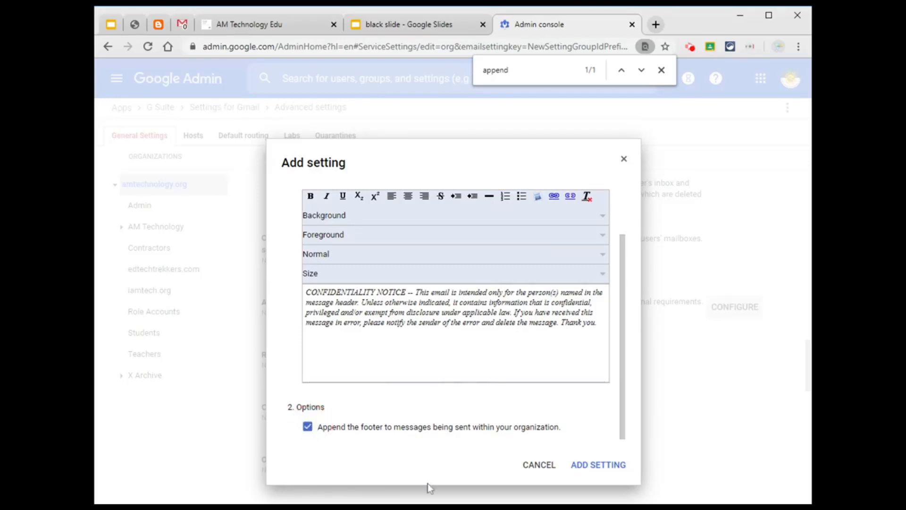
pyautogui.click(612, 467)
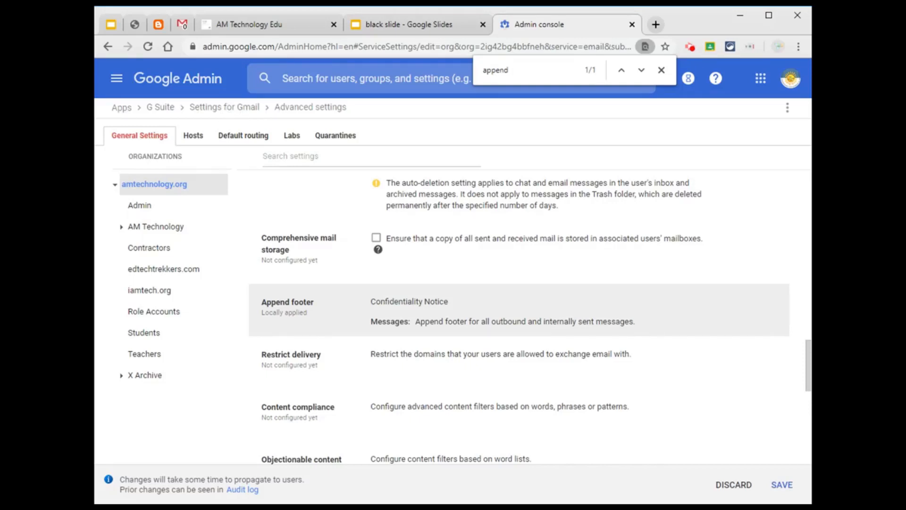
pyautogui.moveTo(422, 329)
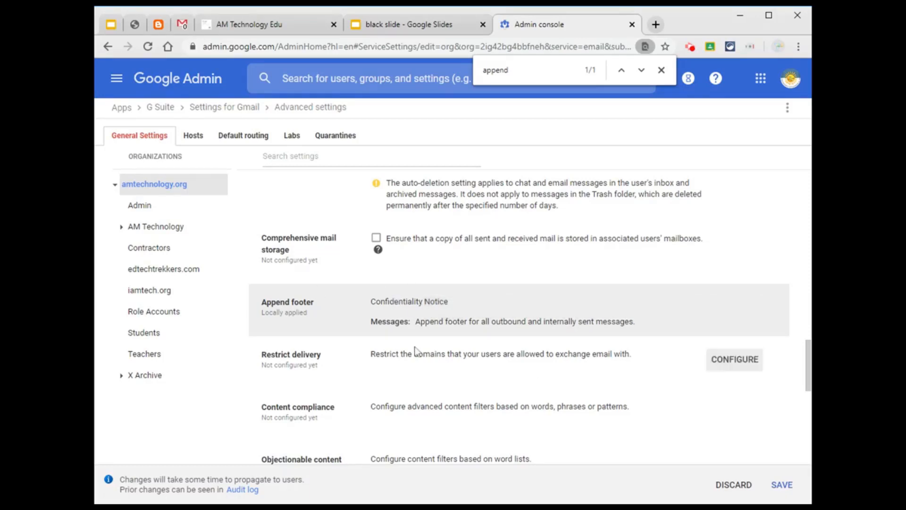
pyautogui.click(782, 485)
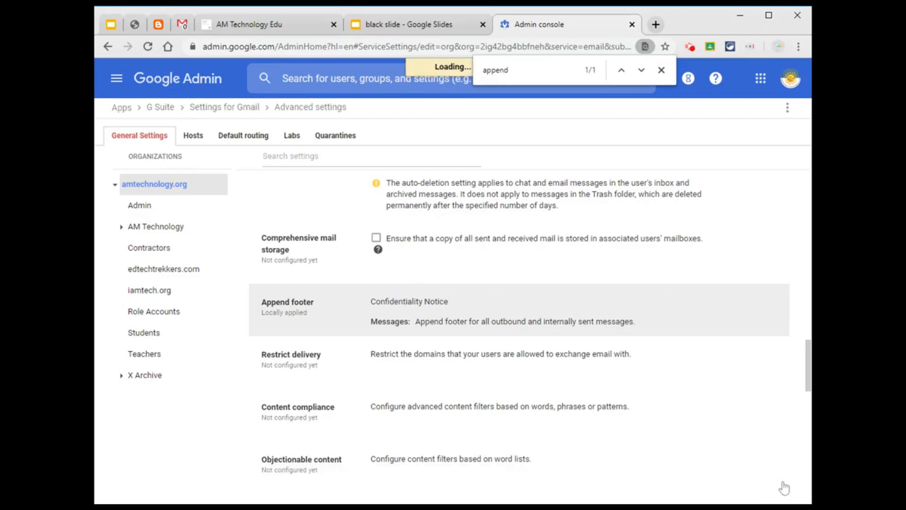